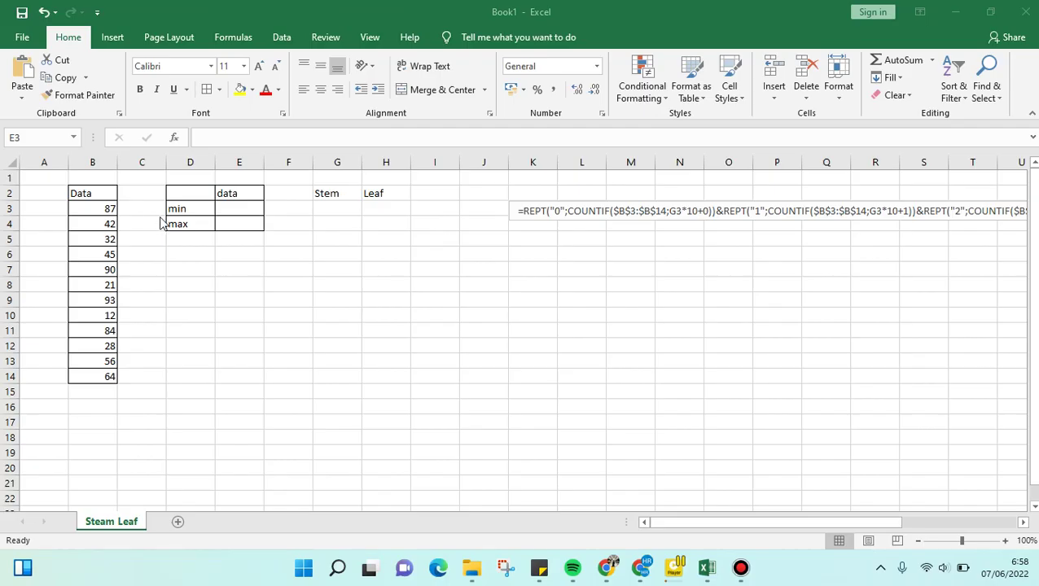
Step: Enter =MIN(B3:B14) in the min cell E3 to get 12
{"action": "left_click", "coordinate": [230, 207]}
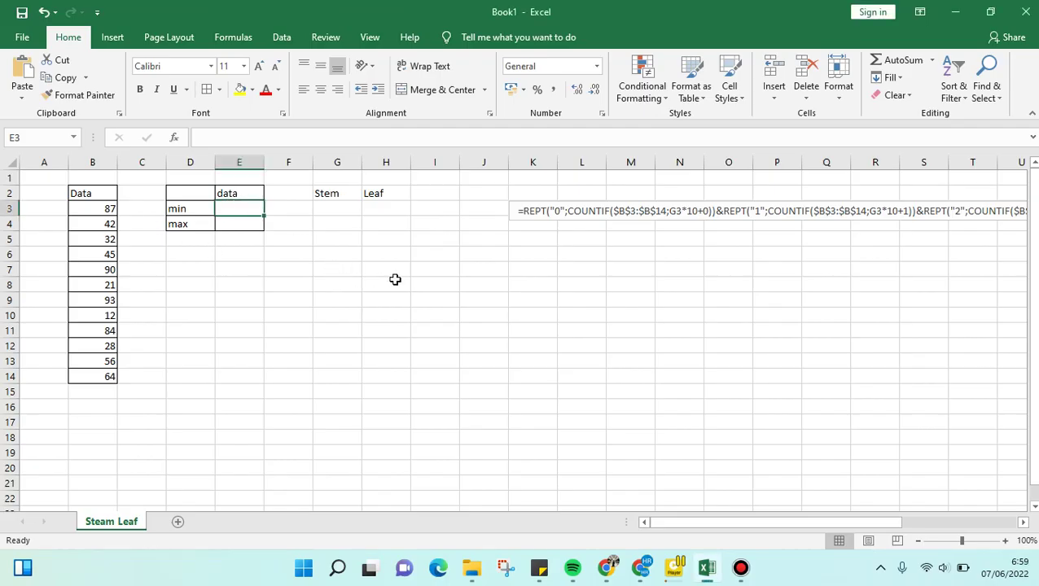
{"action": "type", "text": "="}
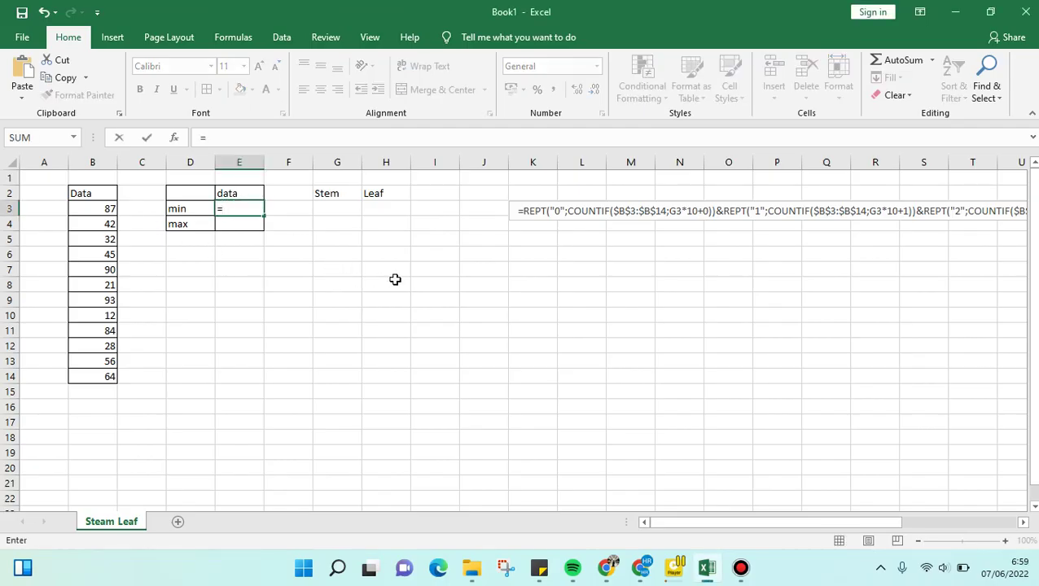
{"action": "type", "text": "MIN("}
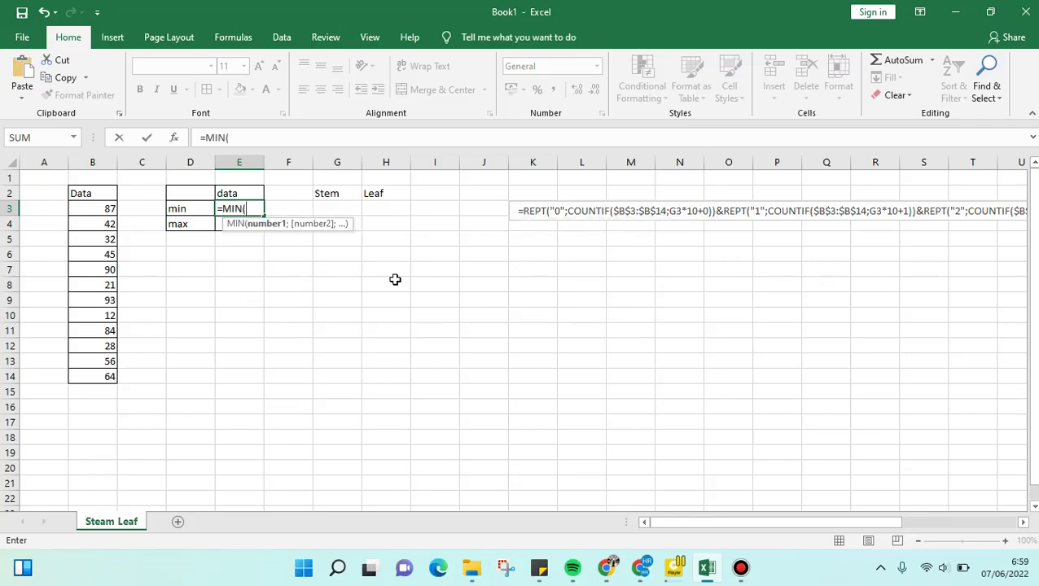
{"action": "left_click_drag", "start_coordinate": [110, 211], "coordinate": [106, 384]}
{"action": "key", "text": "Return"}
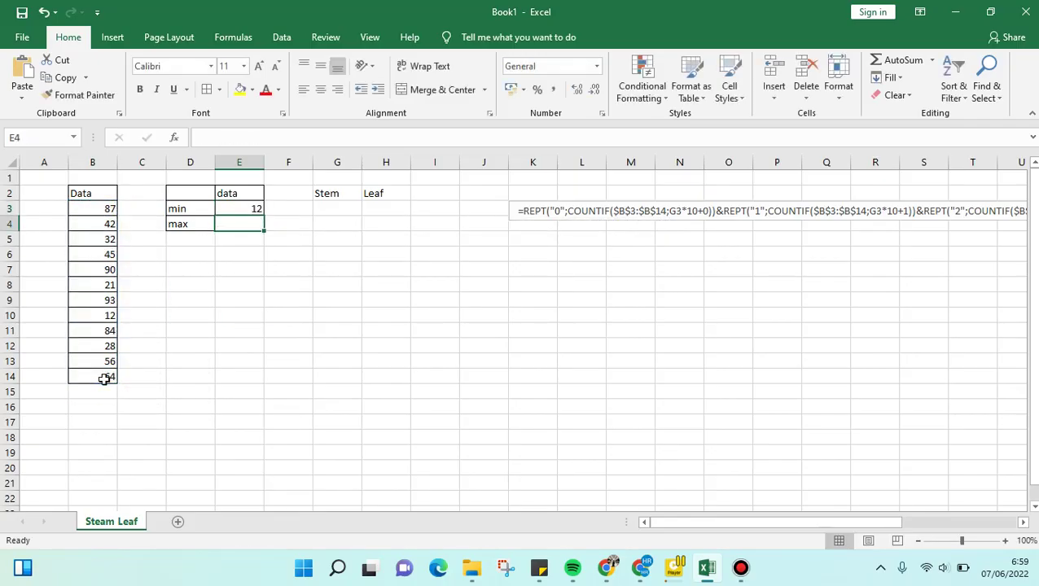
Step: Enter =MAX(B3:B14) in E4 to get 93, and verify both formulas
{"action": "type", "text": "=M"}
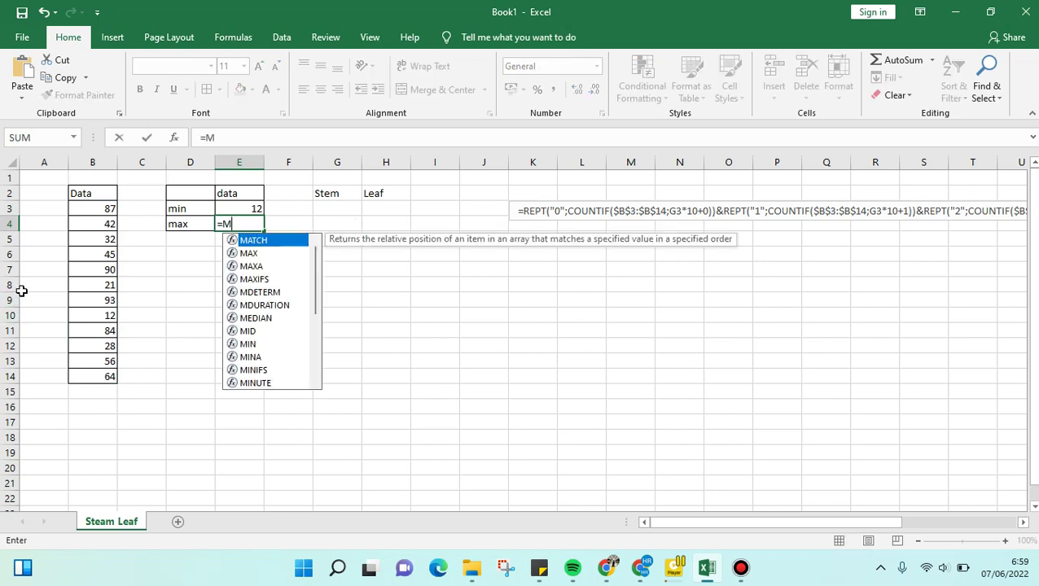
{"action": "type", "text": "AX("}
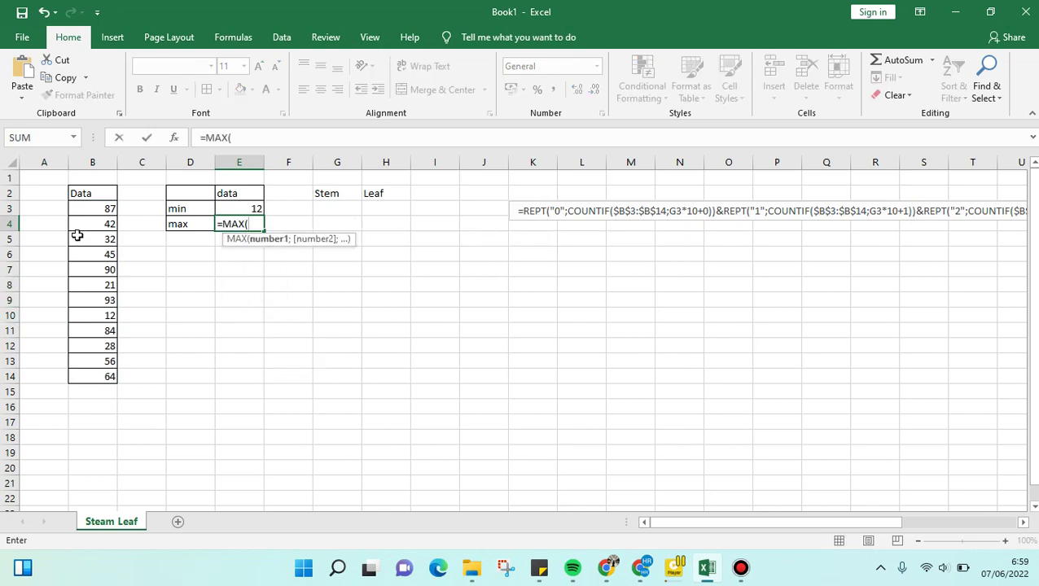
{"action": "left_click_drag", "start_coordinate": [86, 213], "coordinate": [107, 382]}
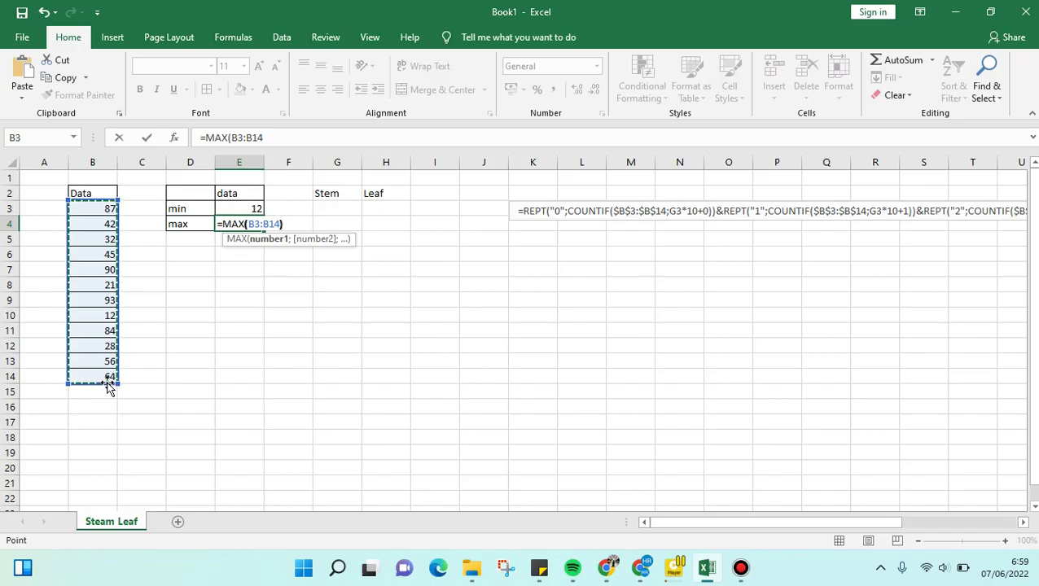
{"action": "type", "text": ")"}
{"action": "key", "text": "Return"}
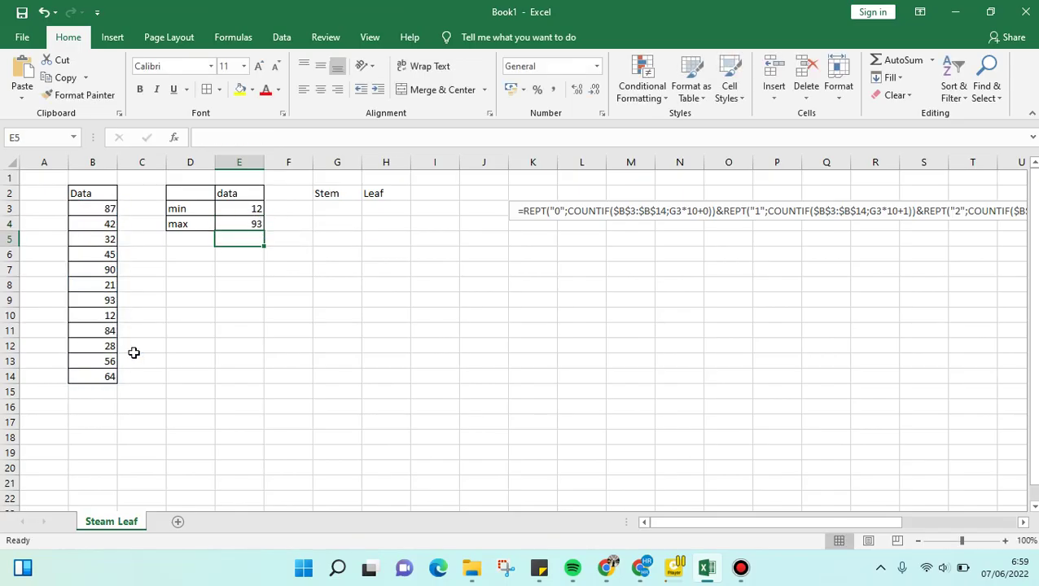
{"action": "left_click", "coordinate": [252, 209]}
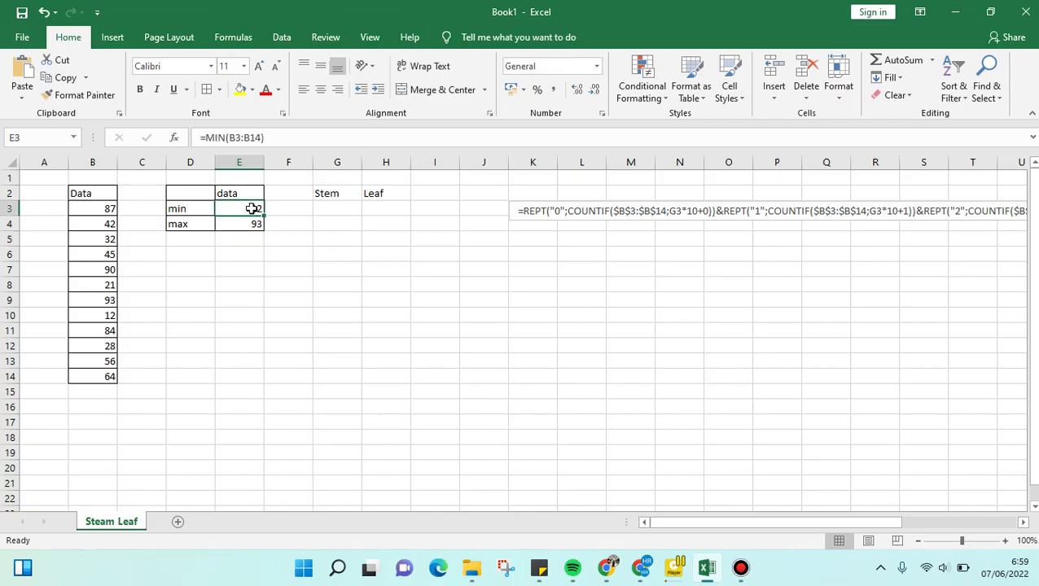
{"action": "left_click", "coordinate": [253, 226]}
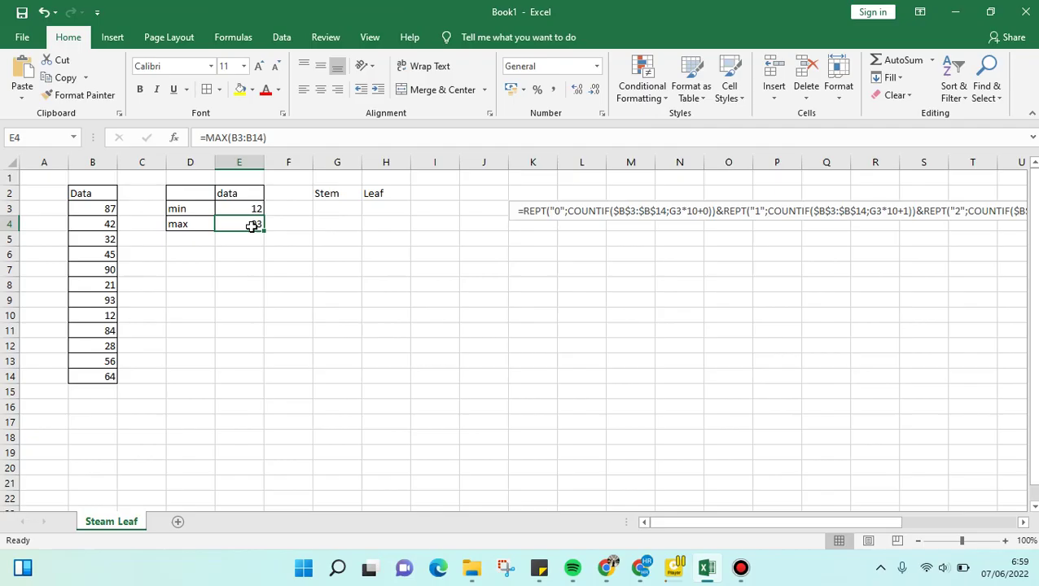
Step: Type stems 1 and 2 in G3:G4 and fill the series down to 9 in G11
{"action": "left_click", "coordinate": [339, 199]}
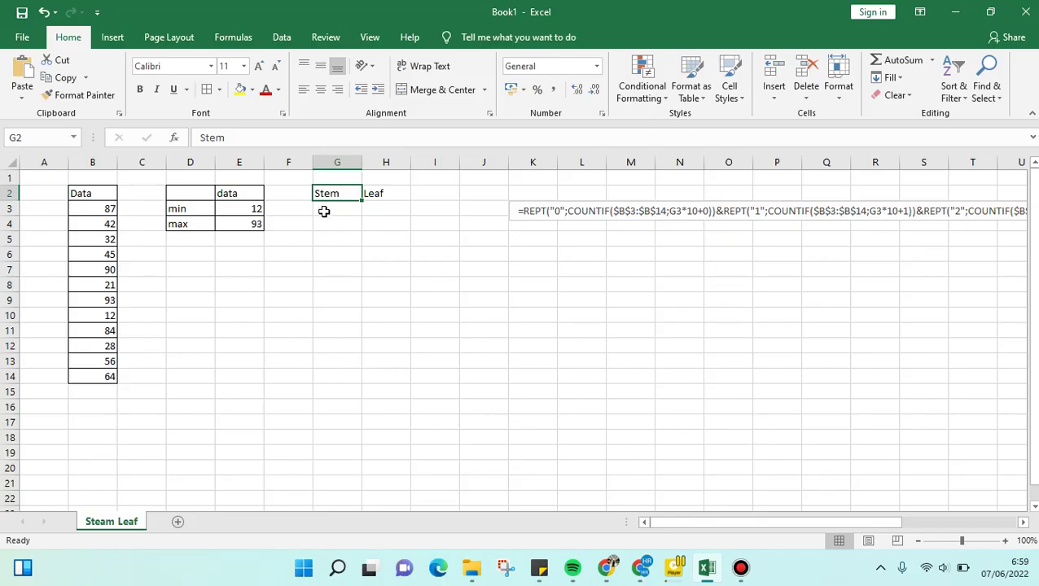
{"action": "left_click", "coordinate": [326, 210]}
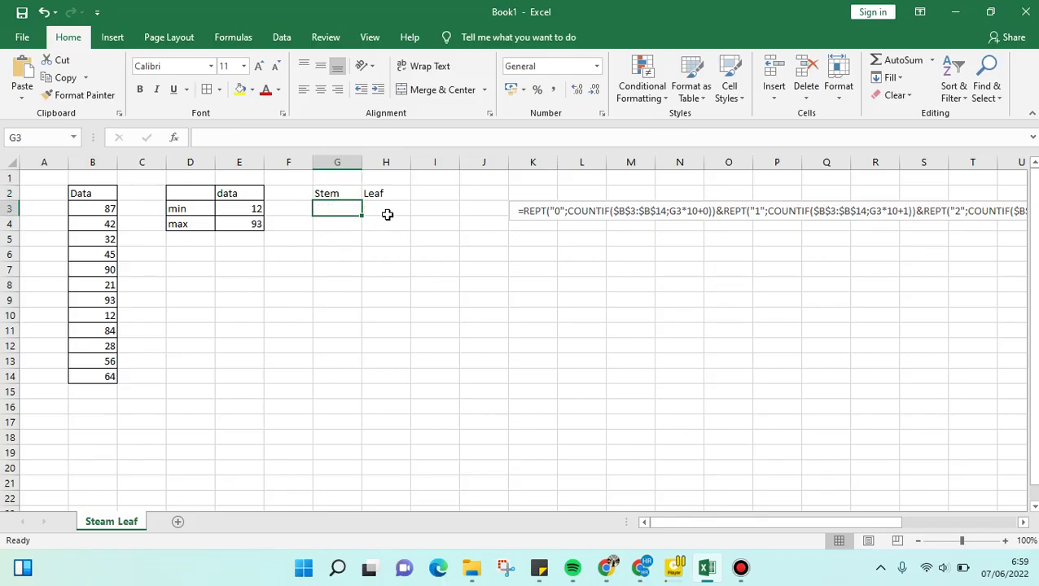
{"action": "type", "text": "12"}
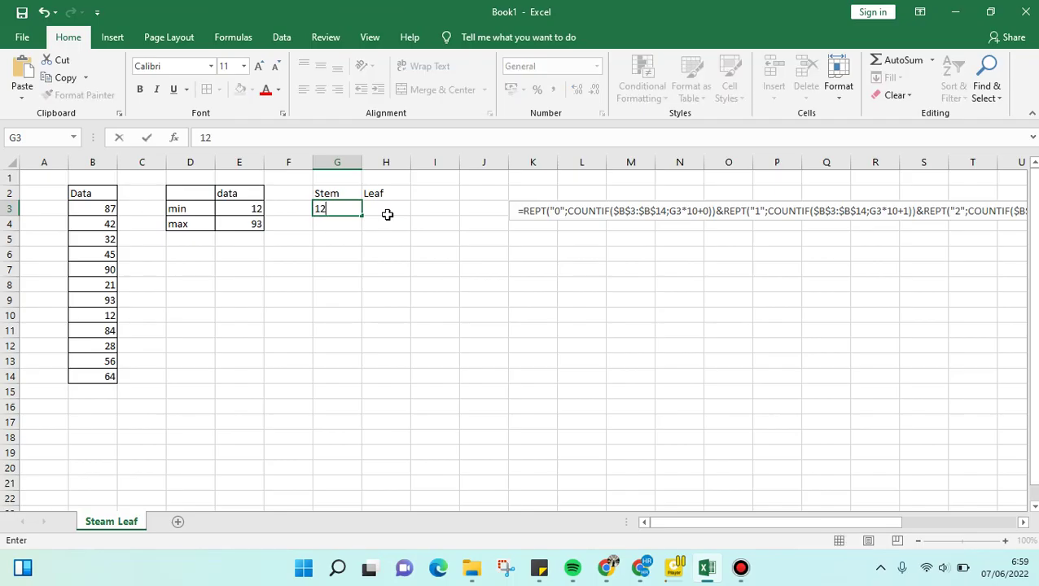
{"action": "key", "text": "BackSpace"}
{"action": "key", "text": "Return"}
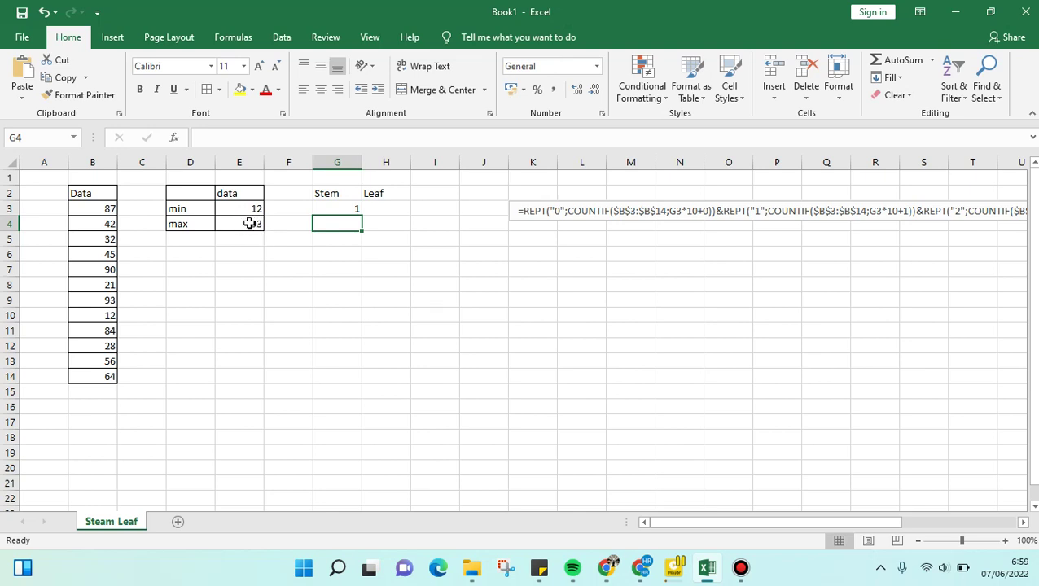
{"action": "type", "text": "2"}
{"action": "key", "text": "Return"}
{"action": "left_click_drag", "start_coordinate": [346, 209], "coordinate": [356, 329]}
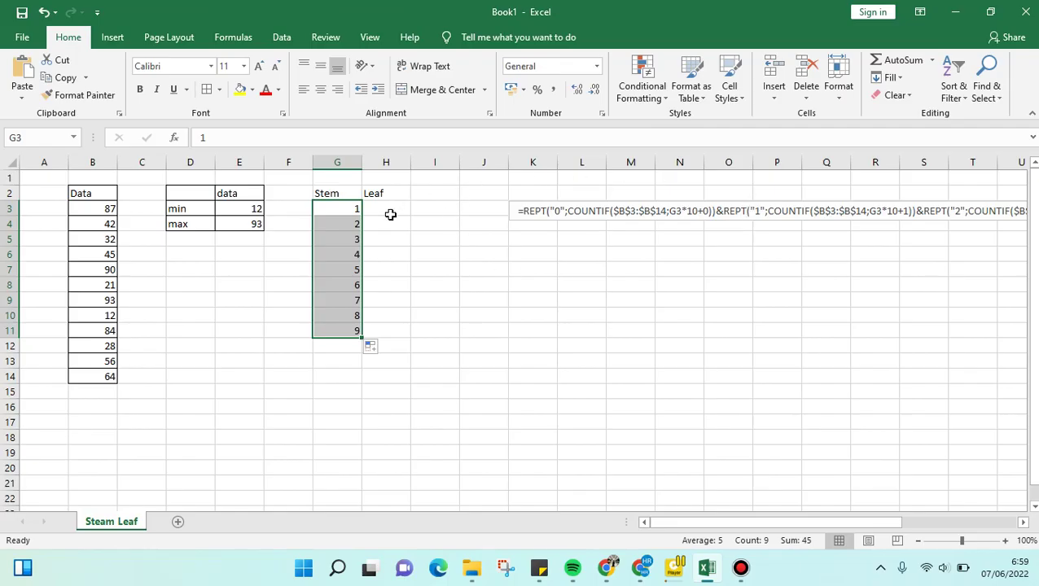
Step: Start H3's leaf formula as =REPT("0";COUNTIF($B$3:$B$14; with an absolute data range
{"action": "left_click", "coordinate": [386, 210]}
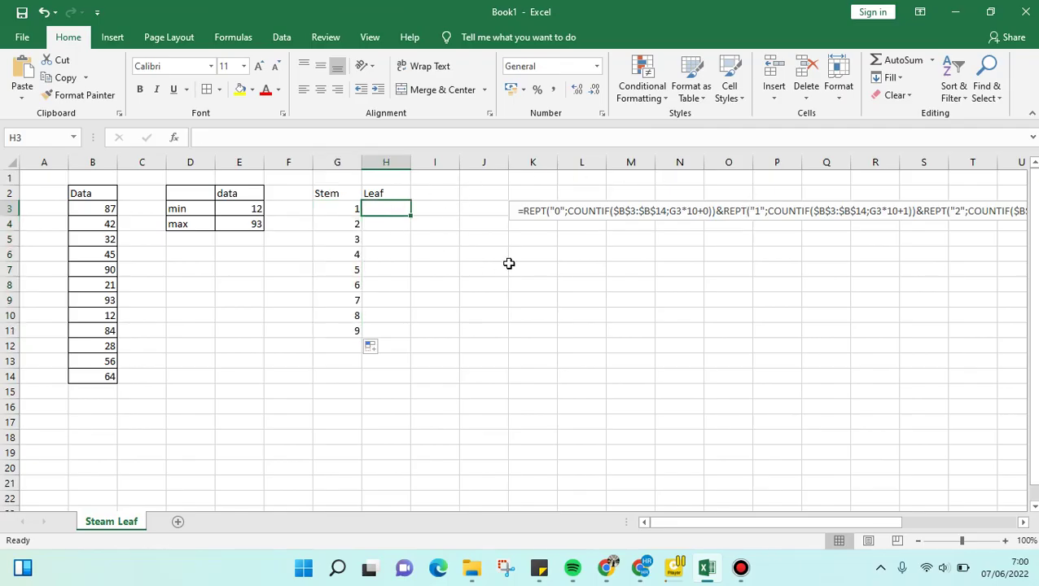
{"action": "type", "text": "="}
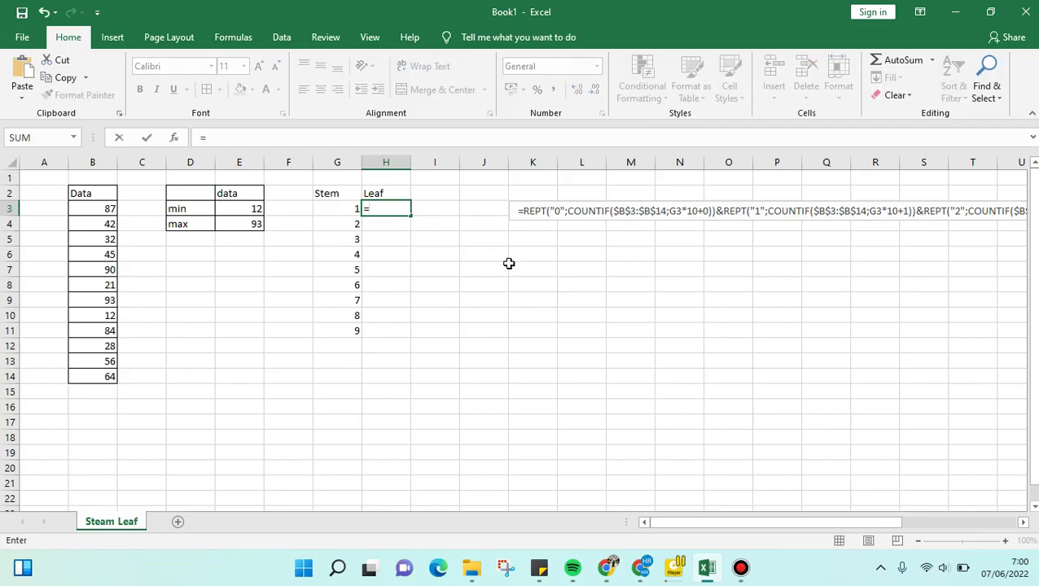
{"action": "type", "text": "REP"}
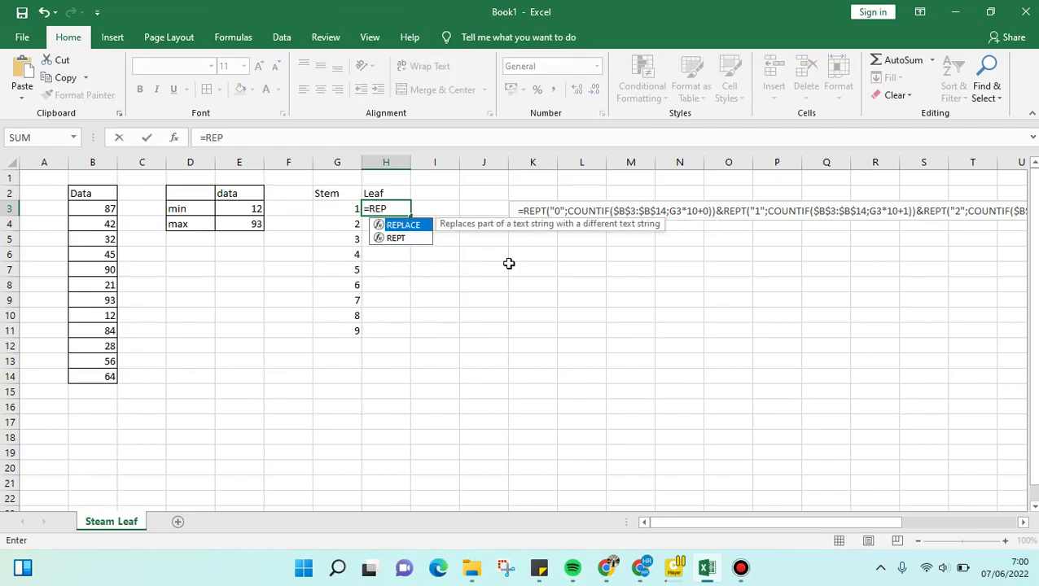
{"action": "type", "text": "T("}
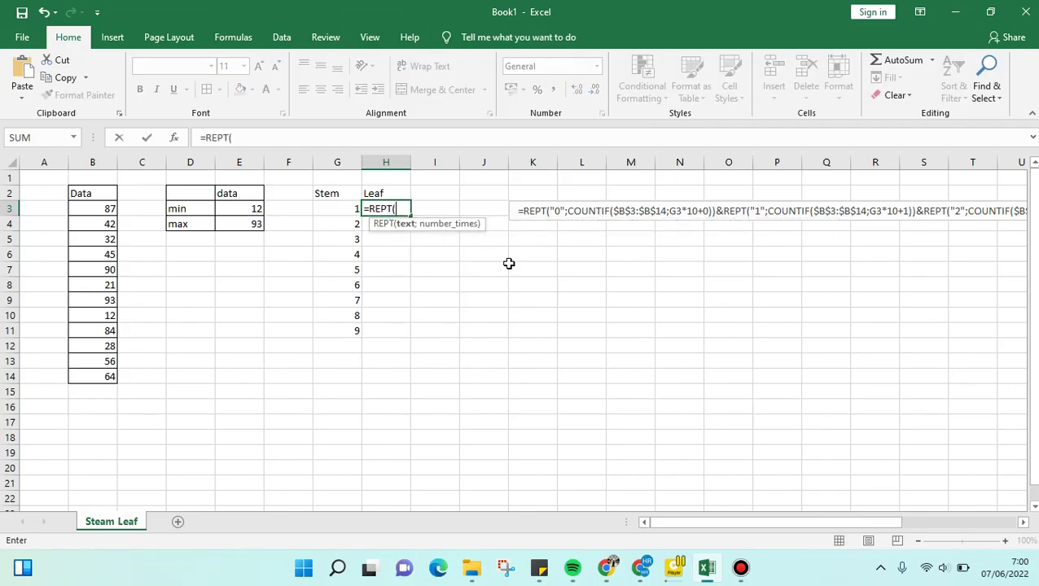
{"action": "type", "text": "\"0\";"}
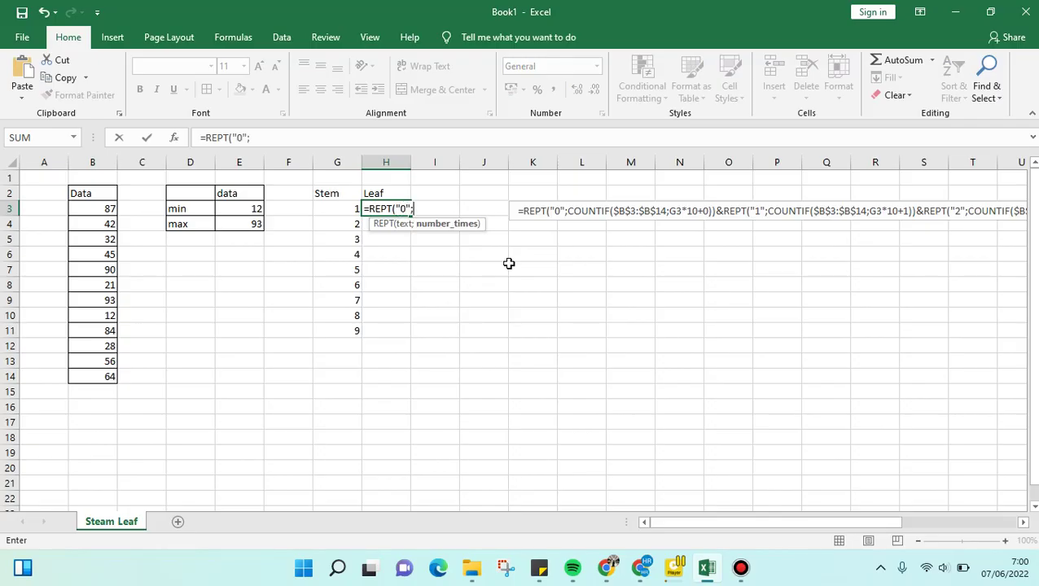
{"action": "left_click", "coordinate": [277, 138]}
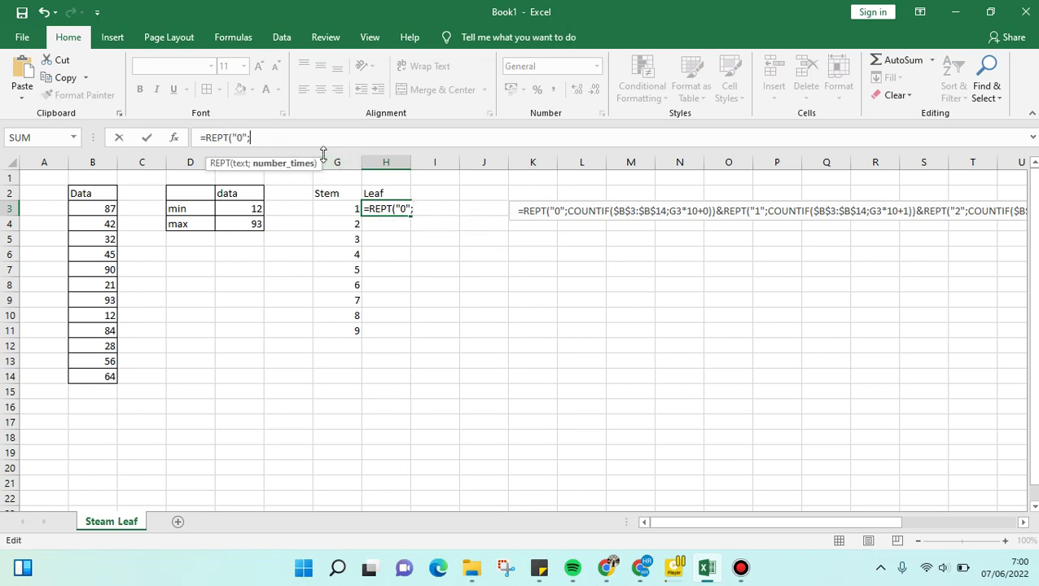
{"action": "type", "text": "COUN"}
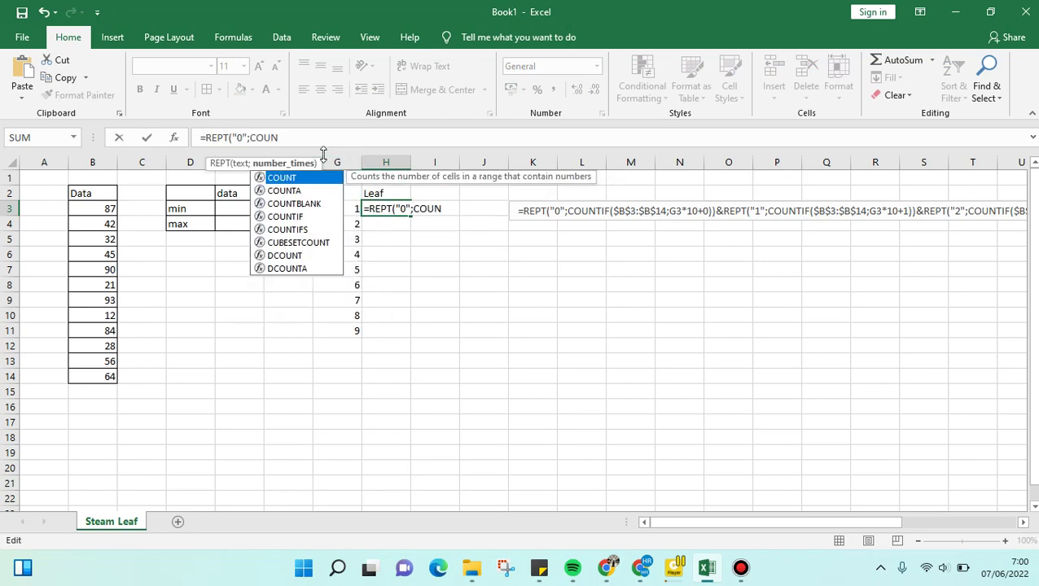
{"action": "type", "text": "TIF"}
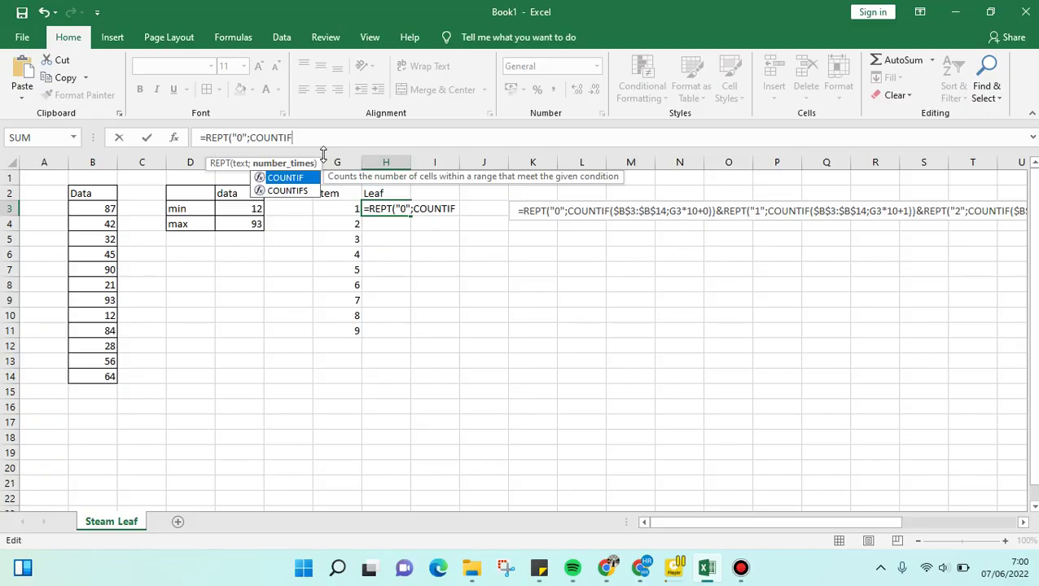
{"action": "type", "text": "("}
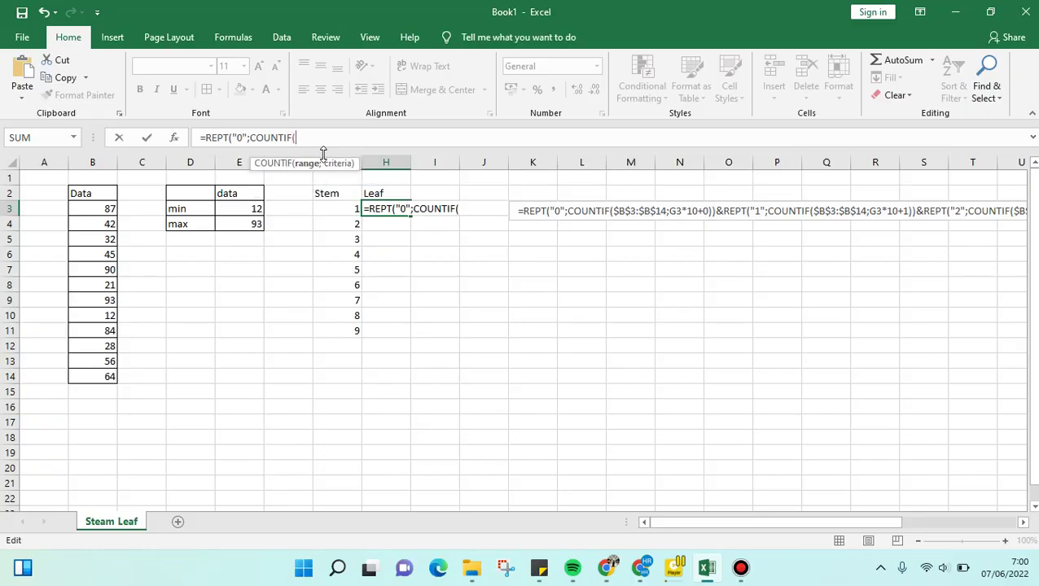
{"action": "left_click_drag", "start_coordinate": [85, 209], "coordinate": [92, 377]}
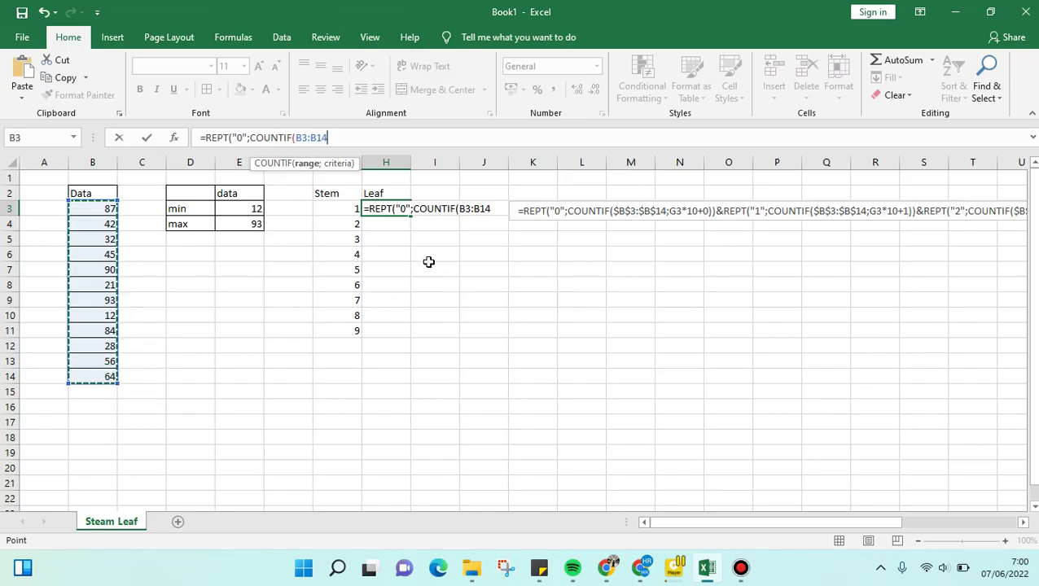
{"action": "left_click", "coordinate": [300, 137]}
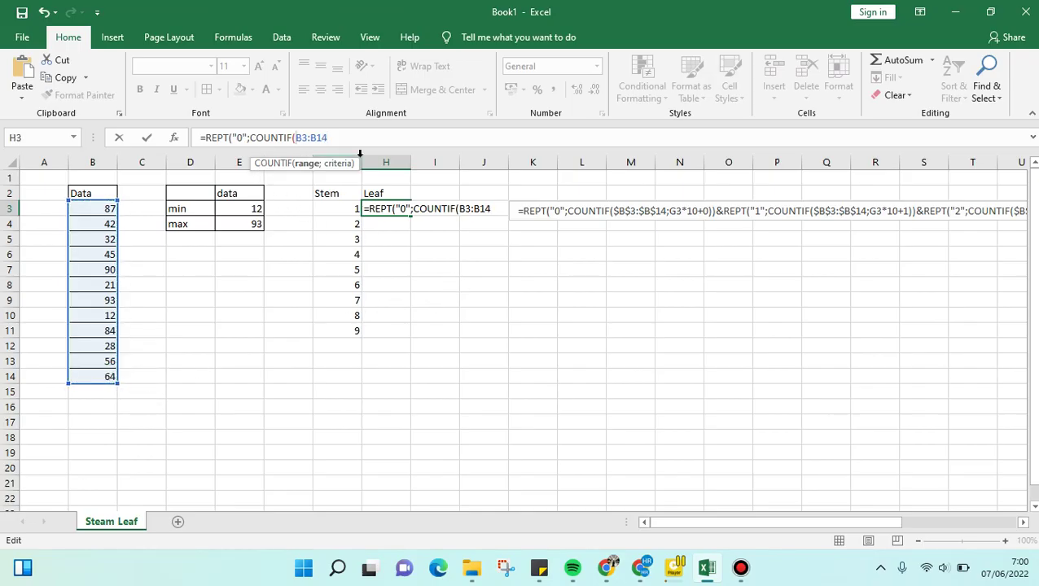
{"action": "type", "text": "$B"}
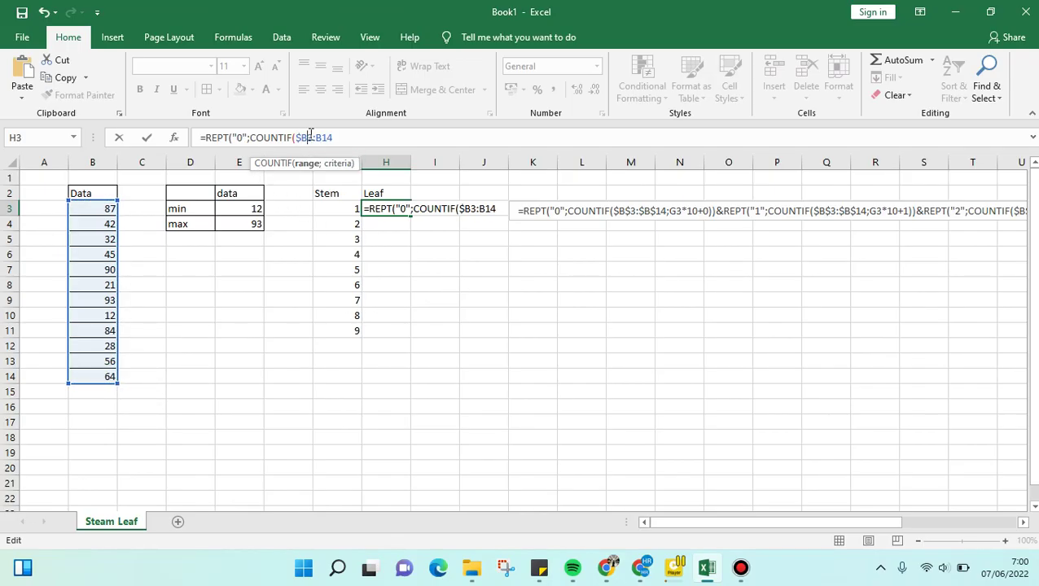
{"action": "type", "text": "$3:$B"}
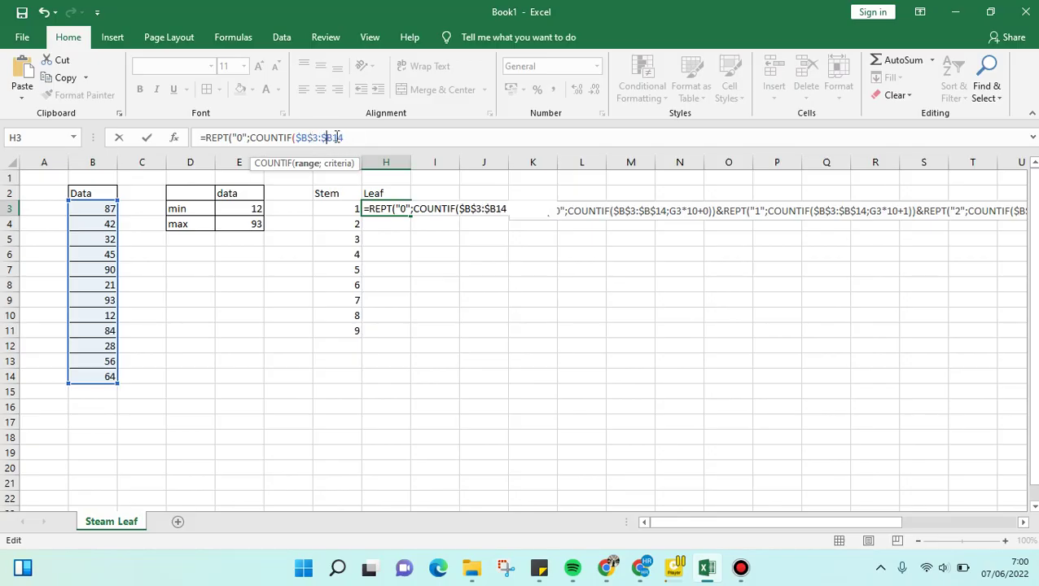
{"action": "type", "text": "$"}
{"action": "key", "text": "End"}
{"action": "type", "text": ";"}
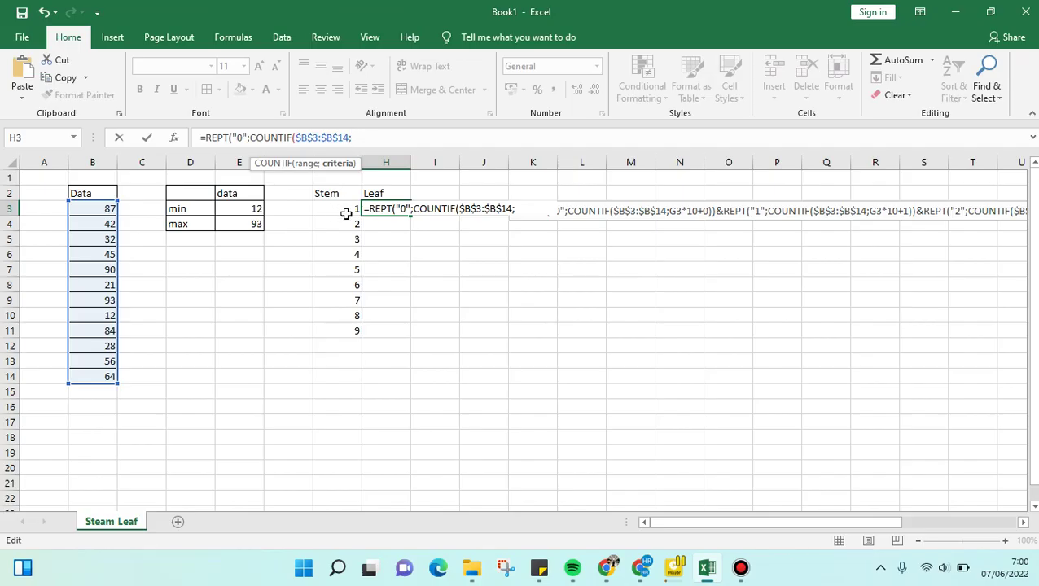
Step: Add the criterion G3*10+0 and close the first REPT term with ))&
{"action": "left_click", "coordinate": [346, 213]}
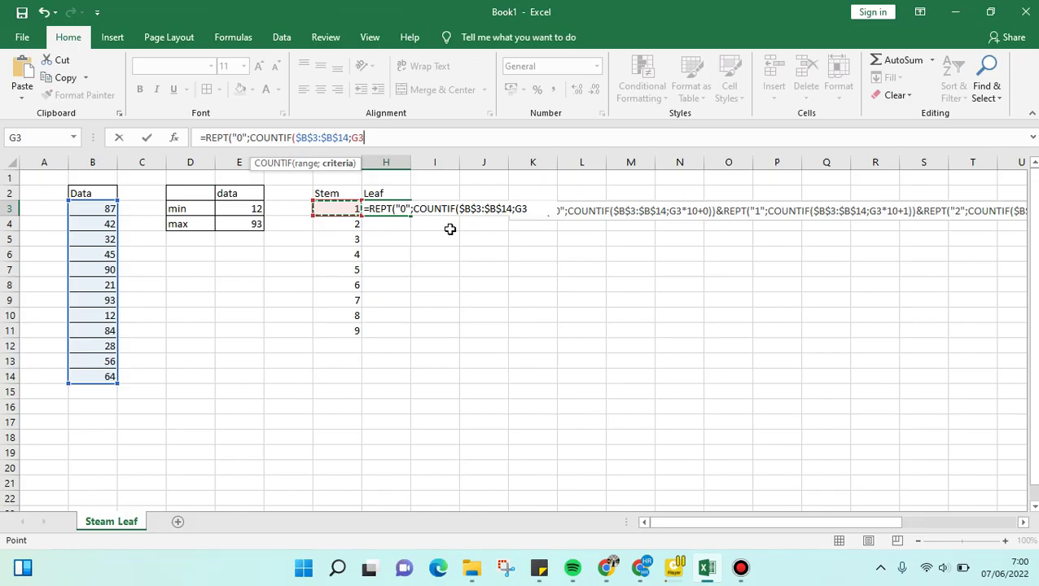
{"action": "type", "text": "*10+0"}
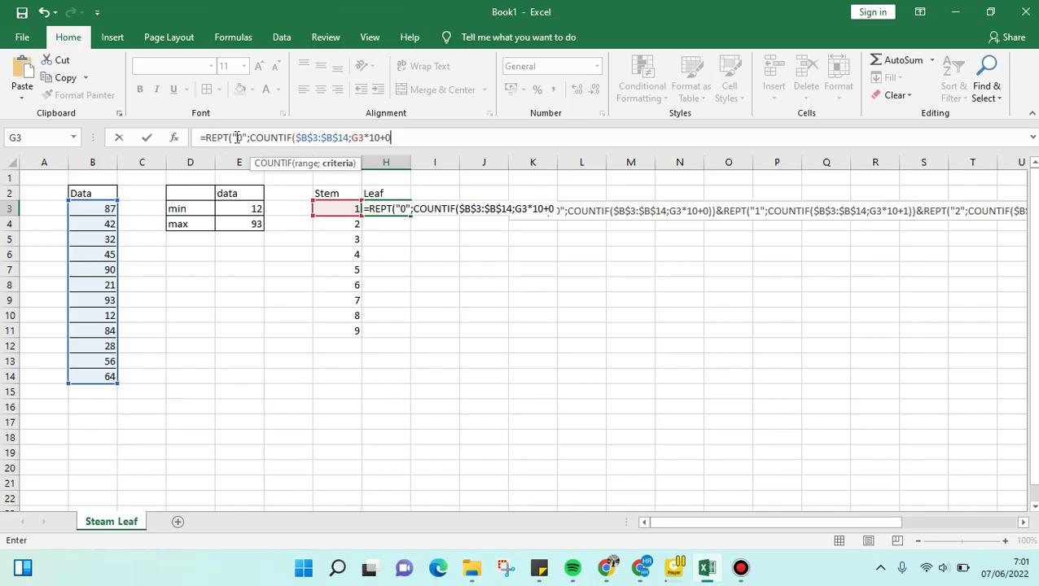
{"action": "left_click", "coordinate": [449, 143]}
{"action": "type", "text": "))&"}
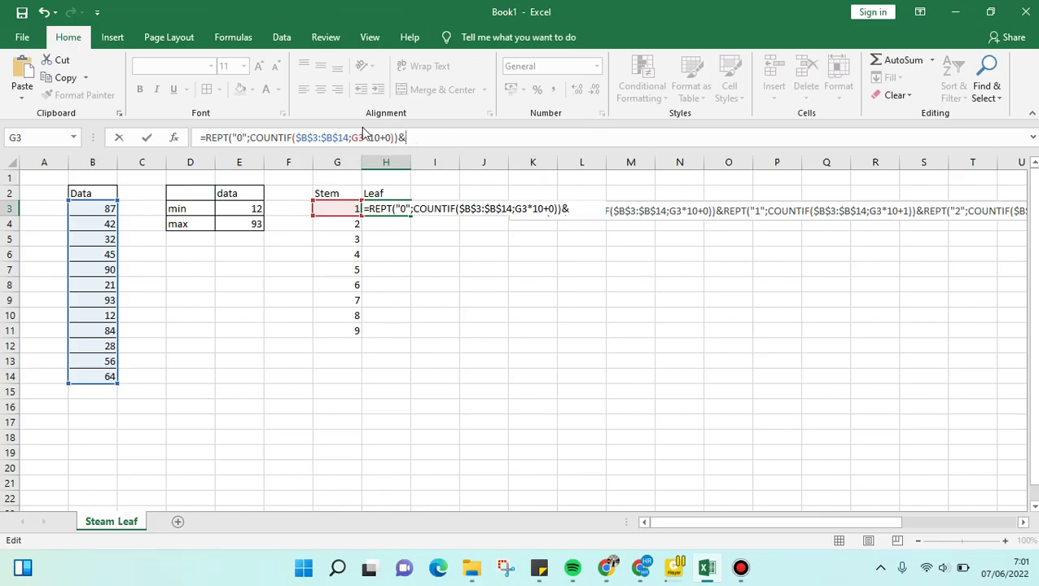
Step: Append copies of the REPT term with digit and offset changed (1, +1, etc.) to cover leaves 0–9
{"action": "left_click_drag", "start_coordinate": [398, 138], "coordinate": [203, 138]}
{"action": "key", "text": "ctrl+c"}
{"action": "left_click", "coordinate": [444, 144]}
{"action": "key", "text": "ctrl+v"}
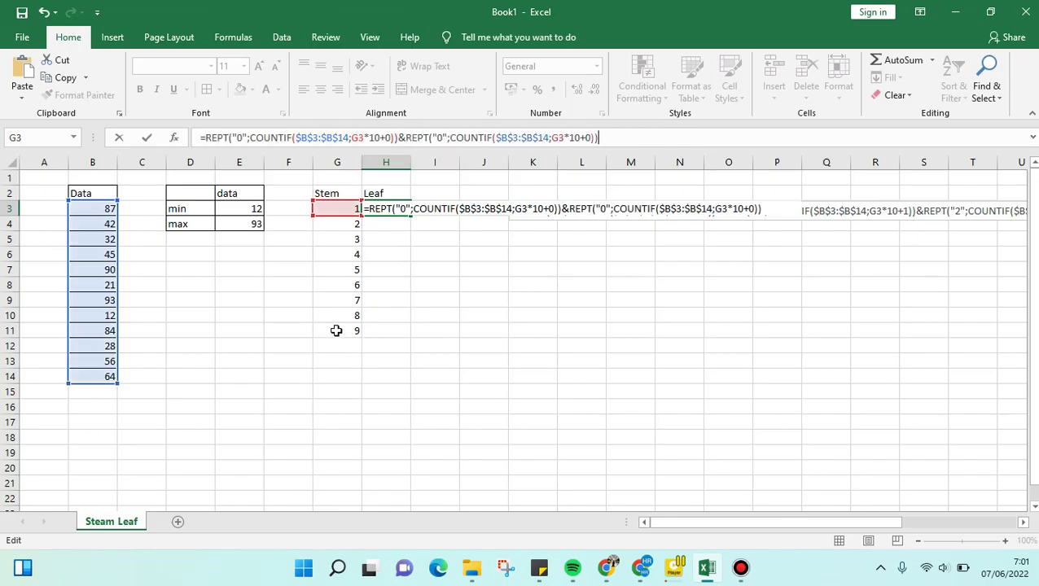
{"action": "left_click", "coordinate": [444, 140]}
{"action": "key", "text": "BackSpace"}
{"action": "type", "text": "1"}
{"action": "left_click", "coordinate": [594, 138]}
{"action": "key", "text": "BackSpace"}
{"action": "type", "text": "1"}
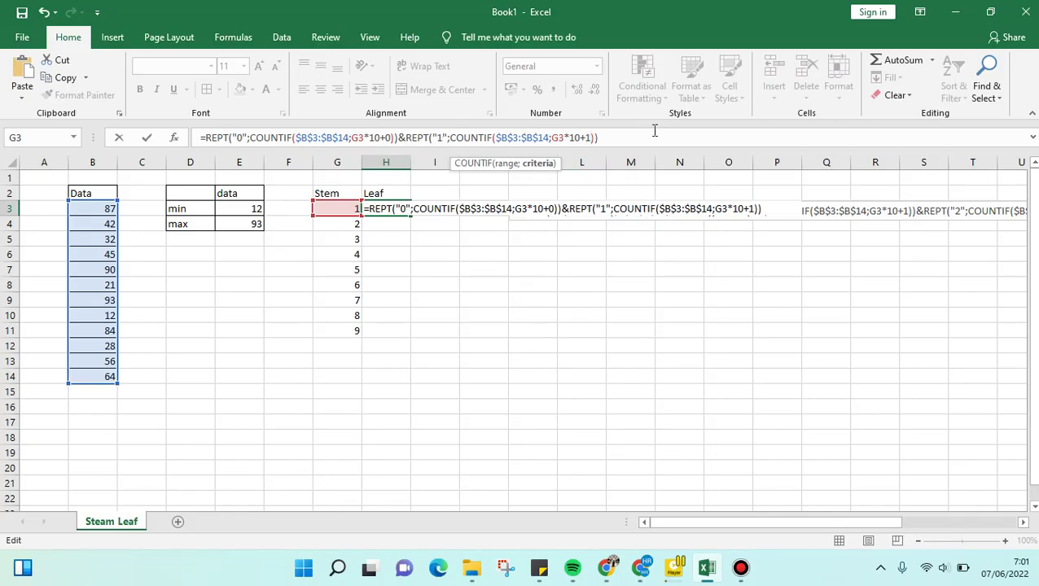
{"action": "left_click", "coordinate": [647, 133]}
{"action": "type", "text": "&"}
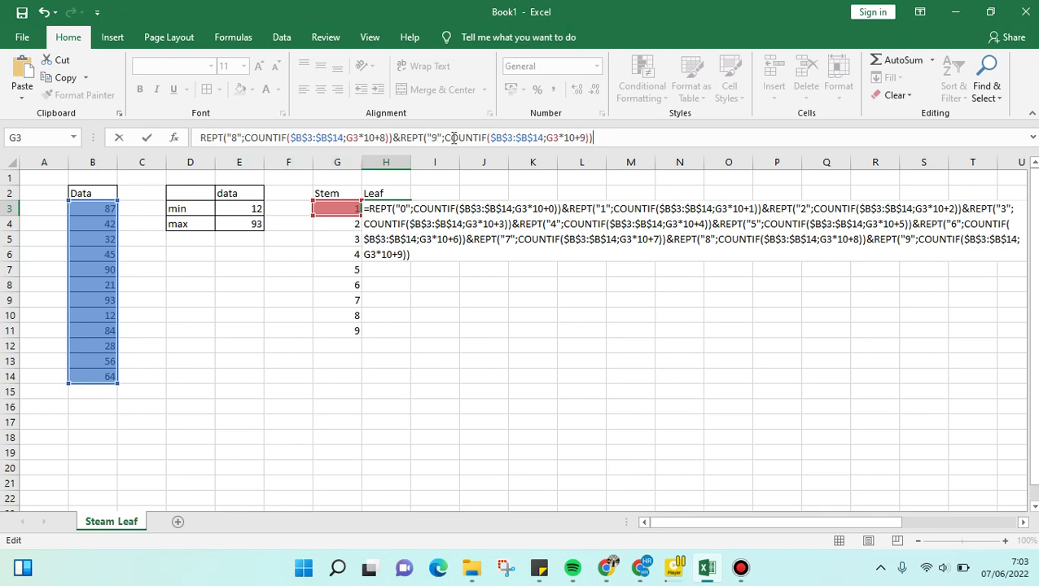
{"action": "left_click", "coordinate": [595, 145]}
Step: Commit the H3 formula and fill it to H11, giving leaves 2, 18, 2, 25, 6, 4, blank, 47, 03
{"action": "key", "text": "Return"}
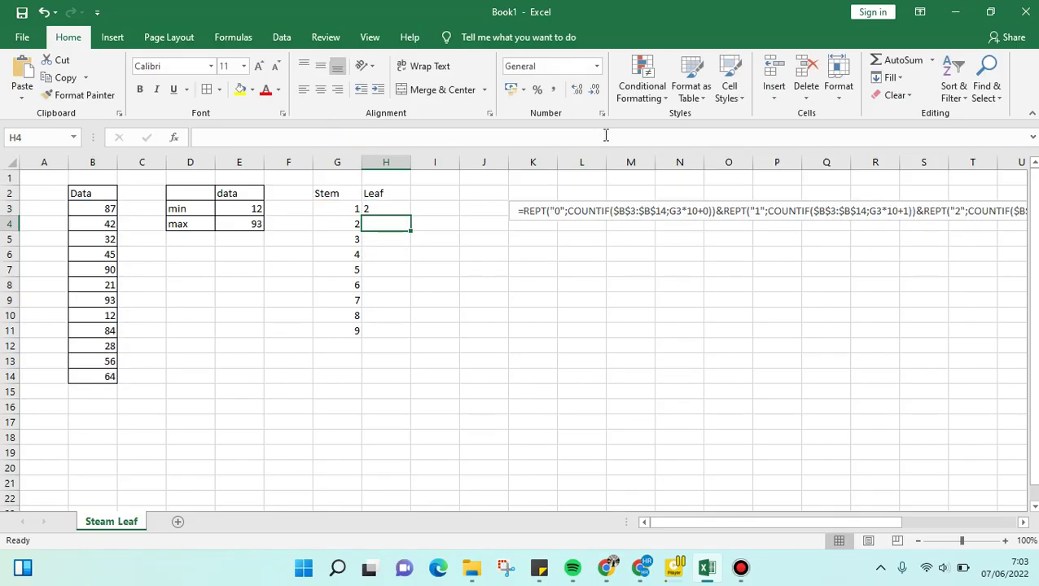
{"action": "left_click", "coordinate": [396, 209]}
{"action": "left_click", "coordinate": [376, 218]}
{"action": "left_click", "coordinate": [376, 210]}
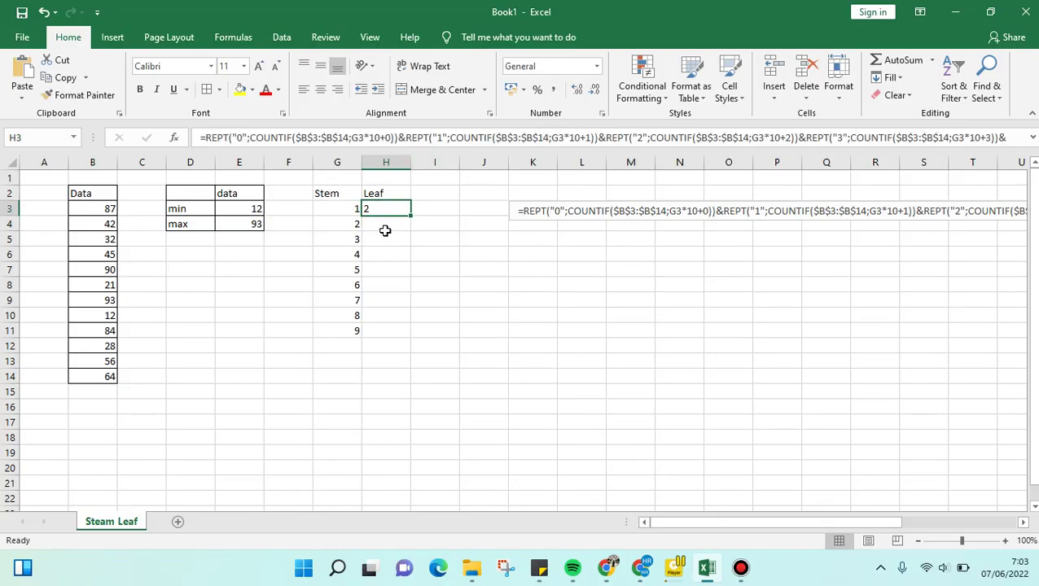
{"action": "left_click", "coordinate": [394, 228]}
{"action": "left_click", "coordinate": [396, 208]}
{"action": "left_click_drag", "start_coordinate": [410, 216], "coordinate": [402, 340]}
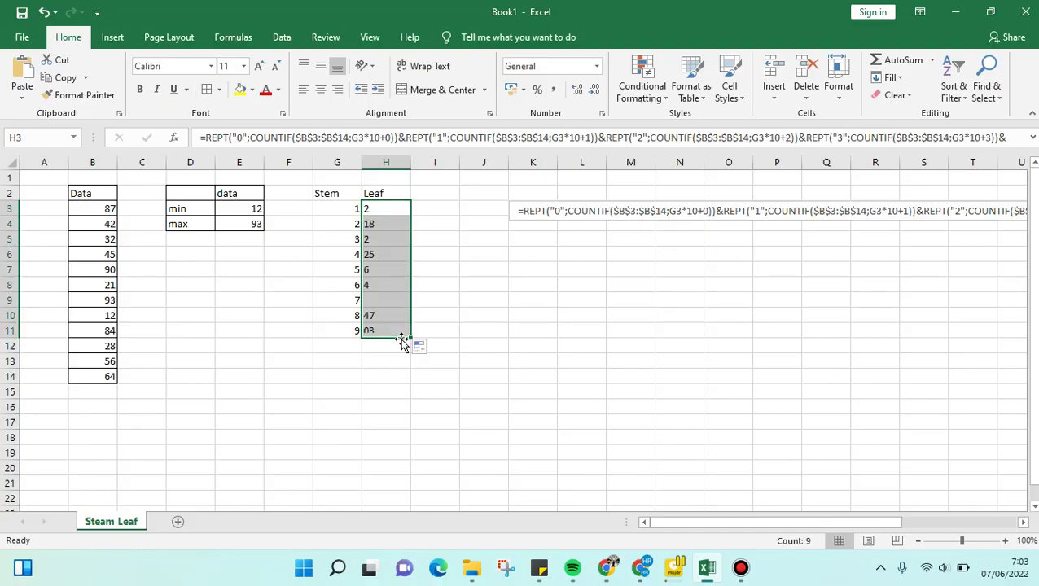
{"action": "left_click", "coordinate": [419, 300]}
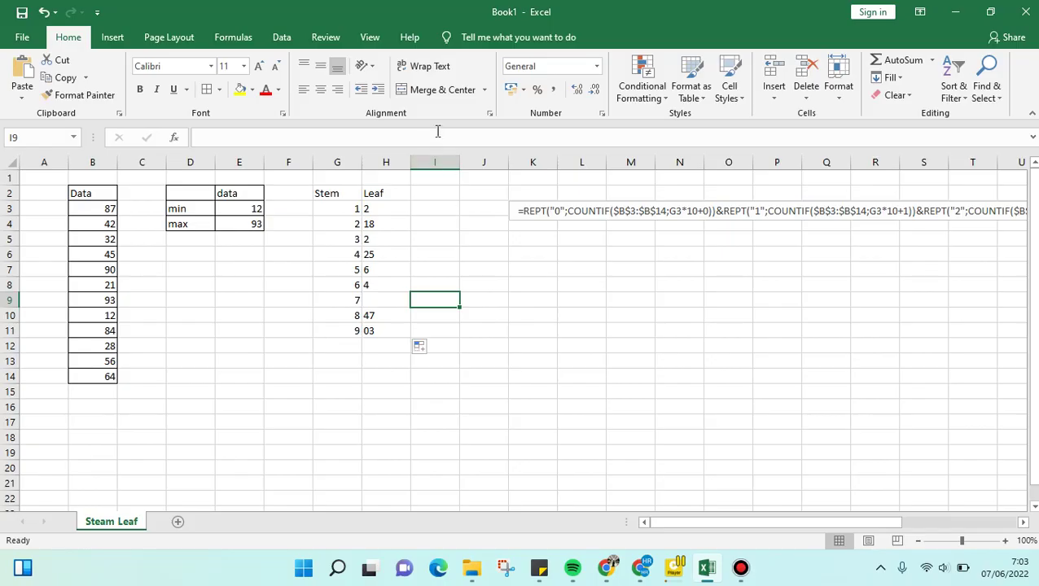
{"action": "left_click_drag", "start_coordinate": [341, 192], "coordinate": [398, 327]}
{"action": "left_click", "coordinate": [453, 314]}
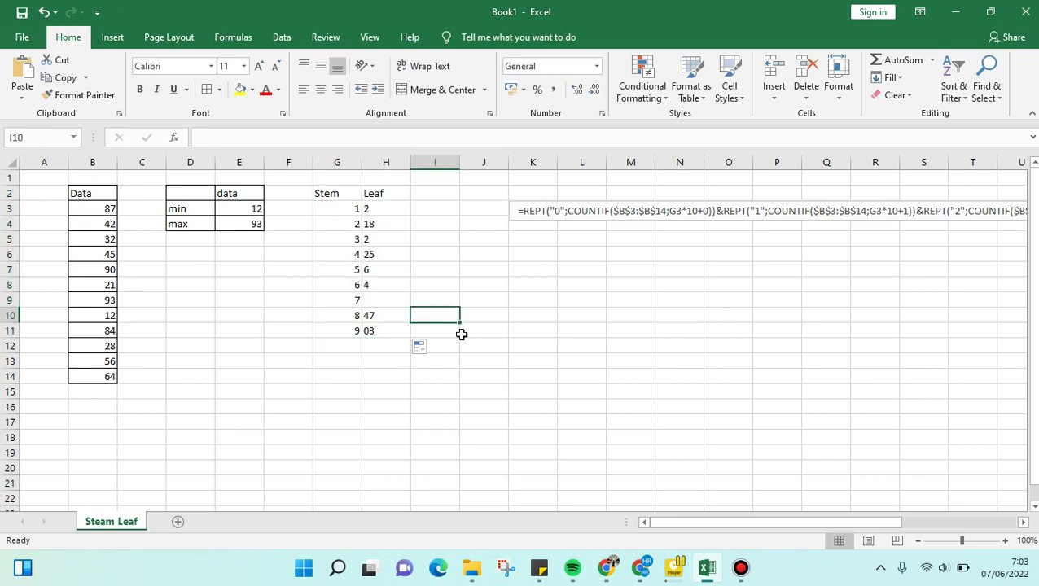